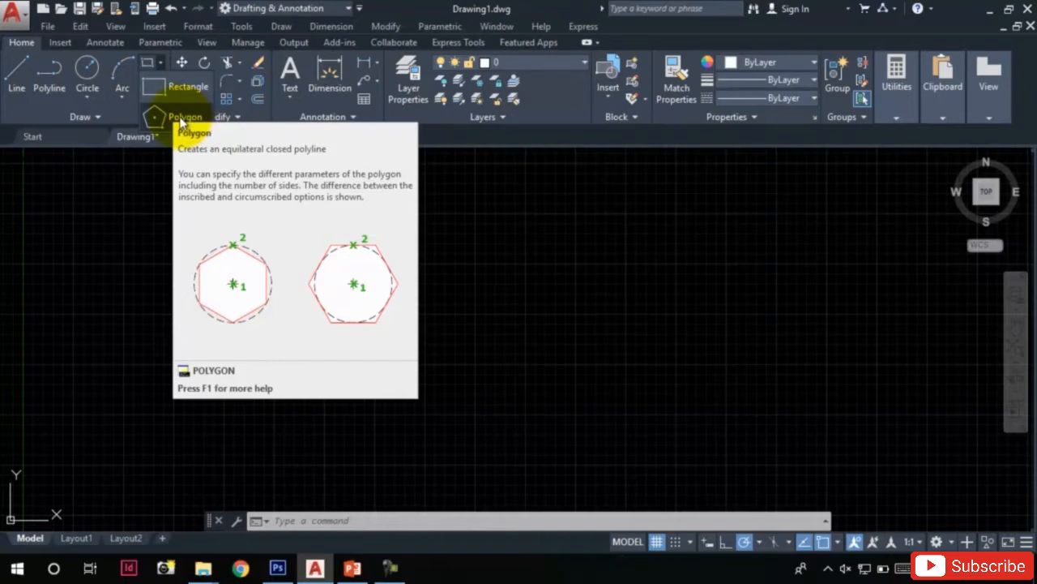
Draw a 6-sided polygon in the empty drawing area, inscribed in a circle of radius 15.
{"action": "left_click", "coordinate": [181, 119]}
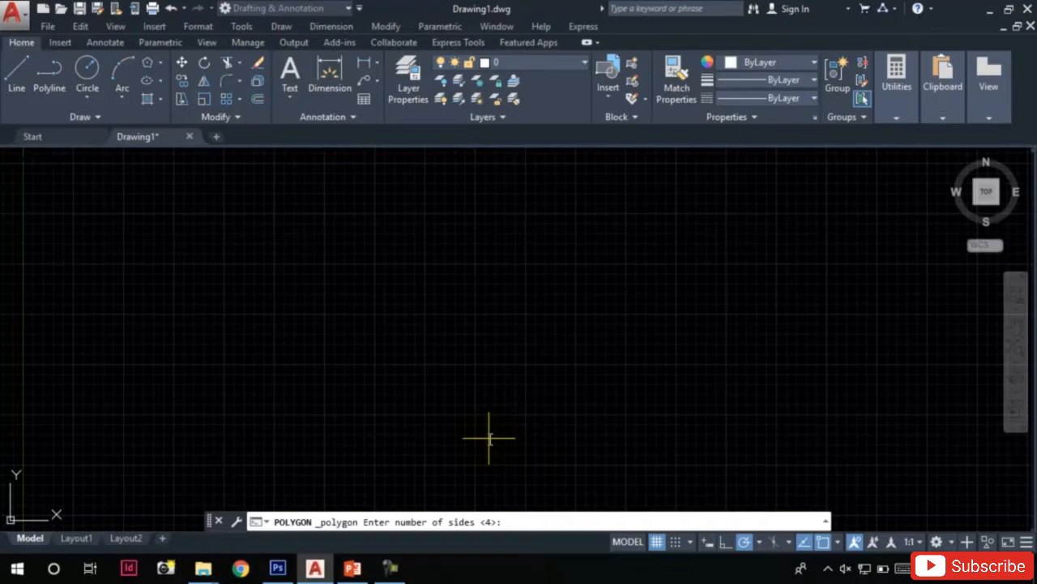
{"action": "type", "text": "6"}
{"action": "key", "text": "Return"}
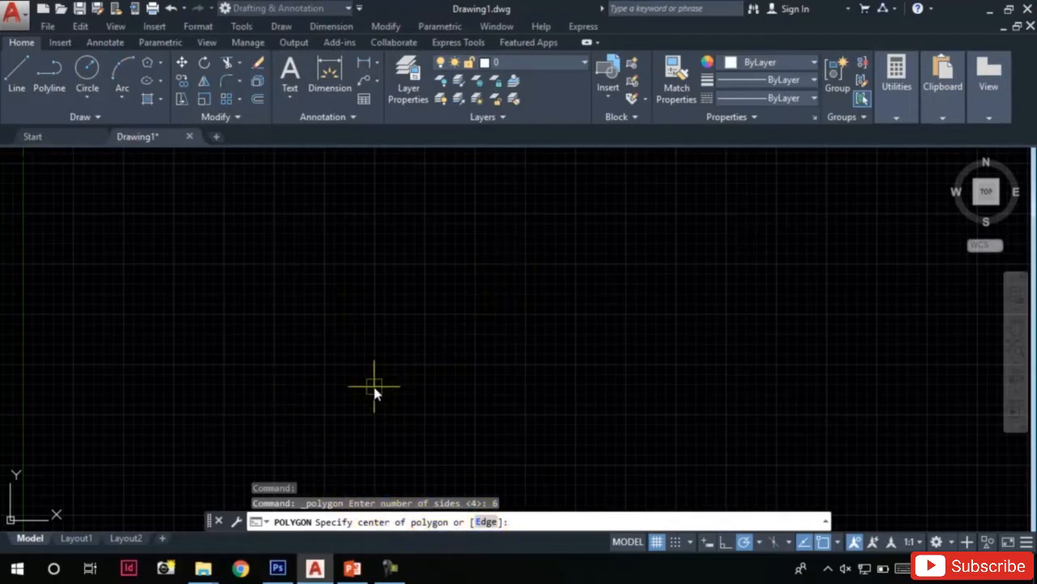
{"action": "left_click", "coordinate": [440, 349]}
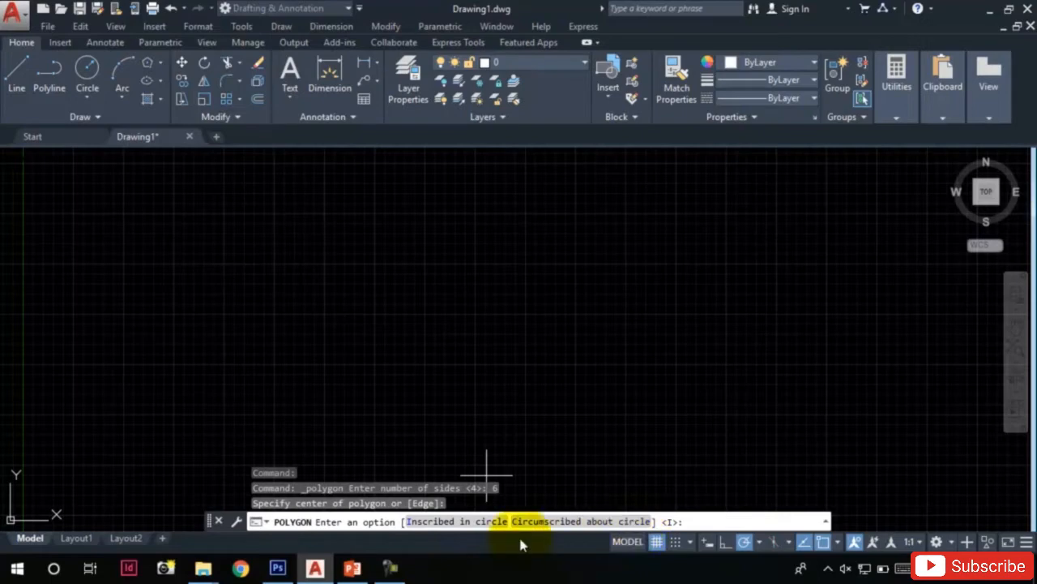
{"action": "double_click", "coordinate": [452, 530]}
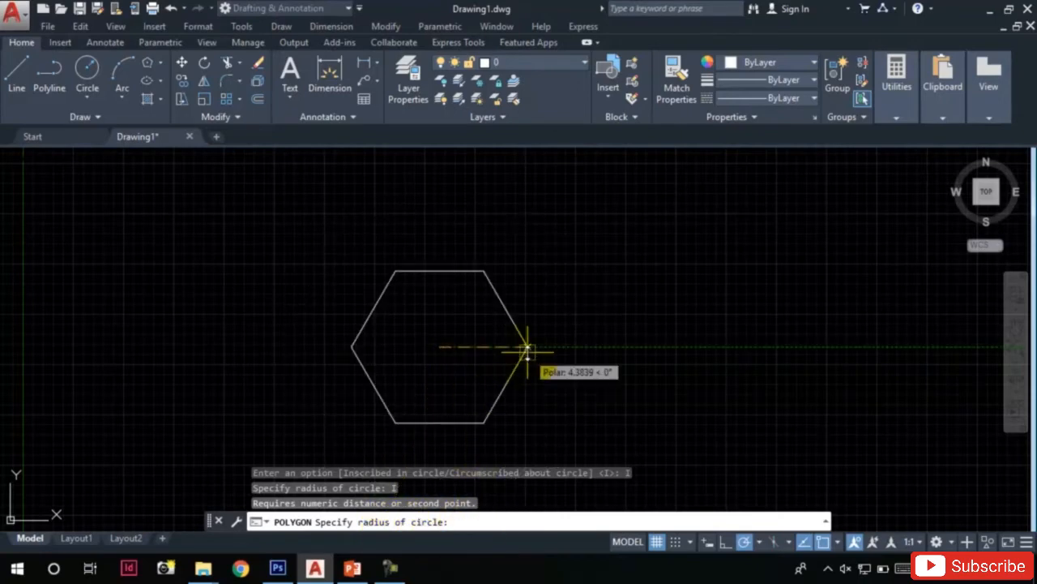
{"action": "type", "text": "15"}
{"action": "key", "text": "Return"}
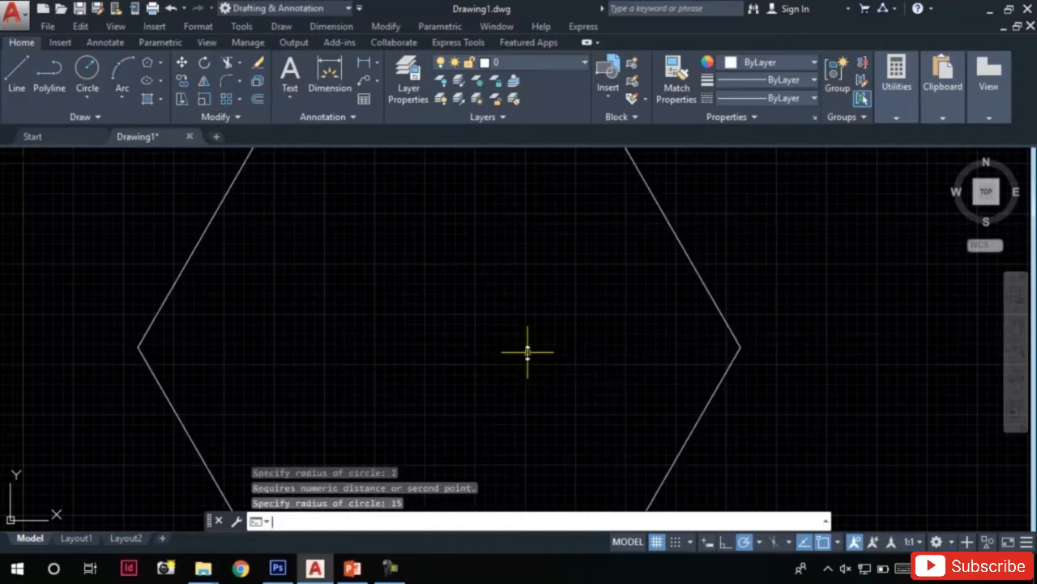
Move the UCS origin to an empty spot farther down and to the left of the hexagon.
{"action": "scroll", "coordinate": [308, 343], "scroll_direction": "down", "scroll_amount": 5}
{"action": "middle_click_drag", "start_coordinate": [387, 343], "coordinate": [413, 340]}
{"action": "left_click", "coordinate": [297, 392]}
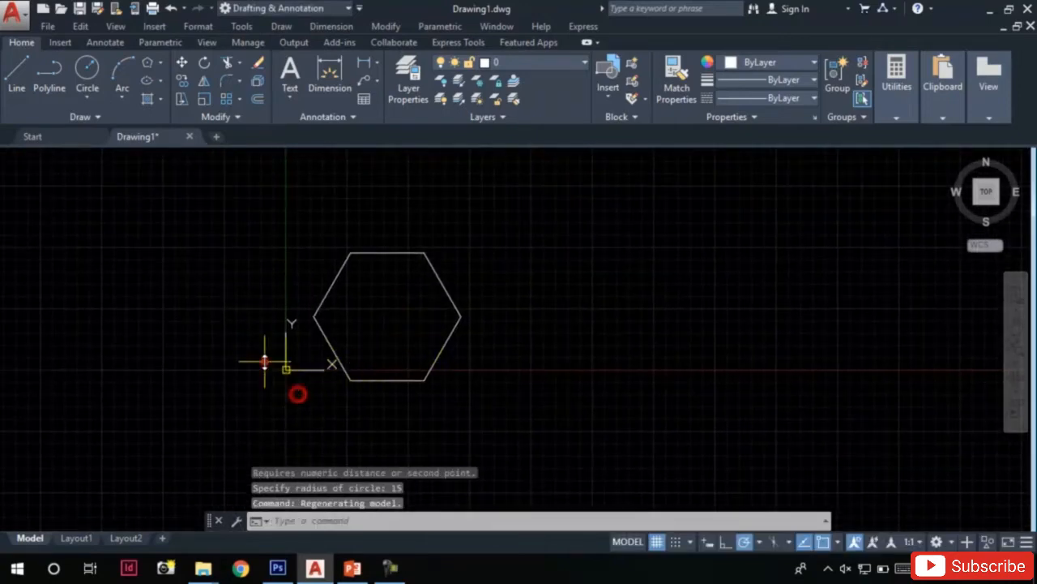
{"action": "left_click", "coordinate": [264, 361]}
{"action": "left_click", "coordinate": [287, 367]}
{"action": "left_click", "coordinate": [86, 476]}
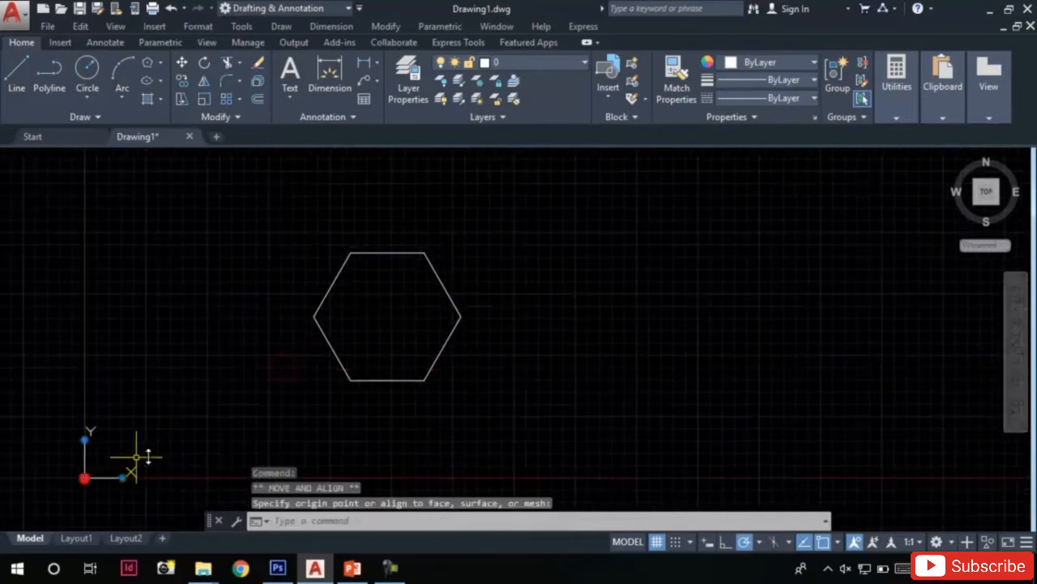
{"action": "scroll", "coordinate": [462, 303], "scroll_direction": "down", "scroll_amount": 2}
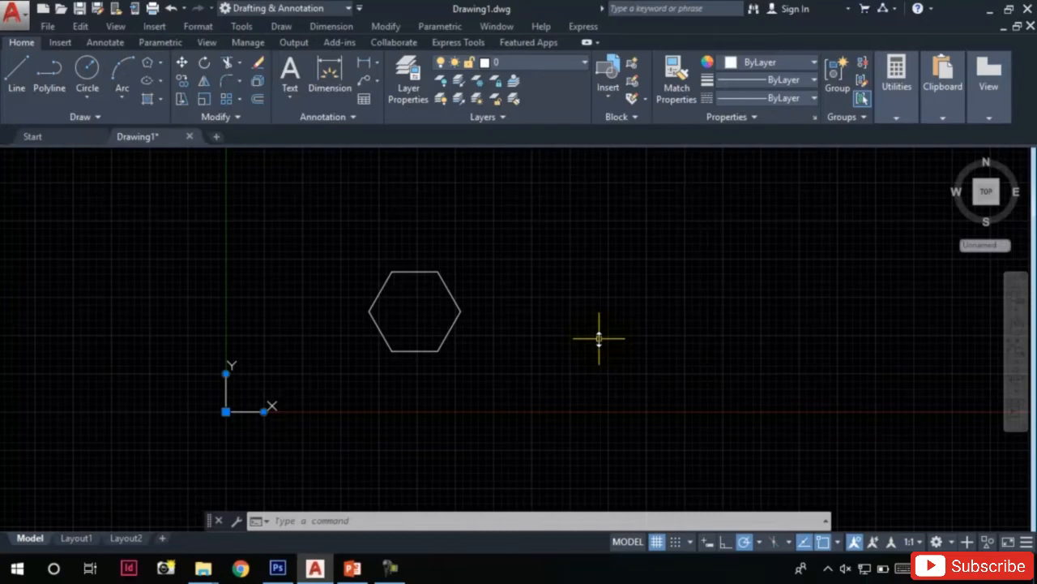
Draw a circle of radius 15 centred on the hexagon's centre.
{"action": "type", "text": "c"}
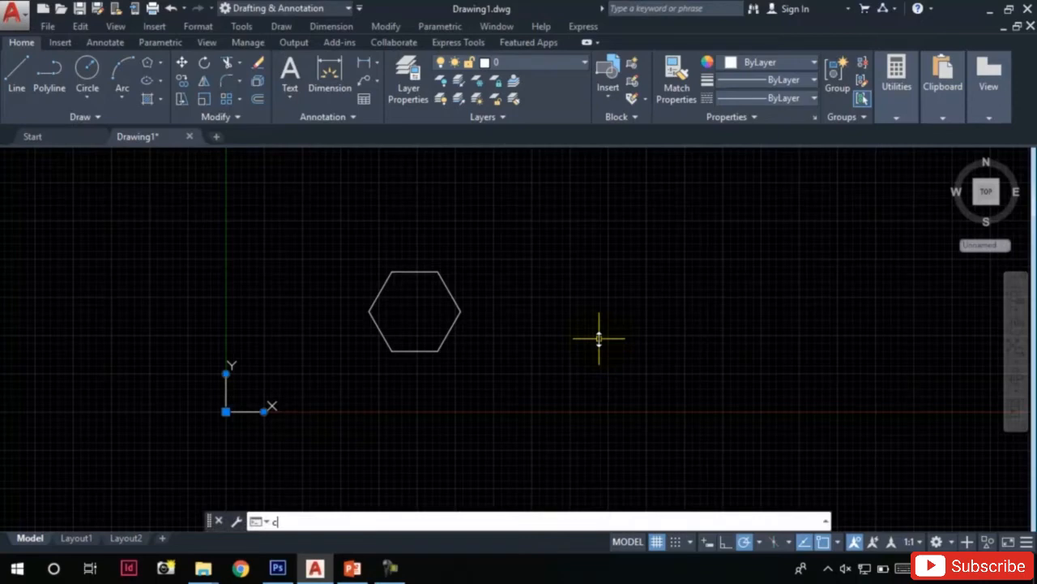
{"action": "key", "text": "Return"}
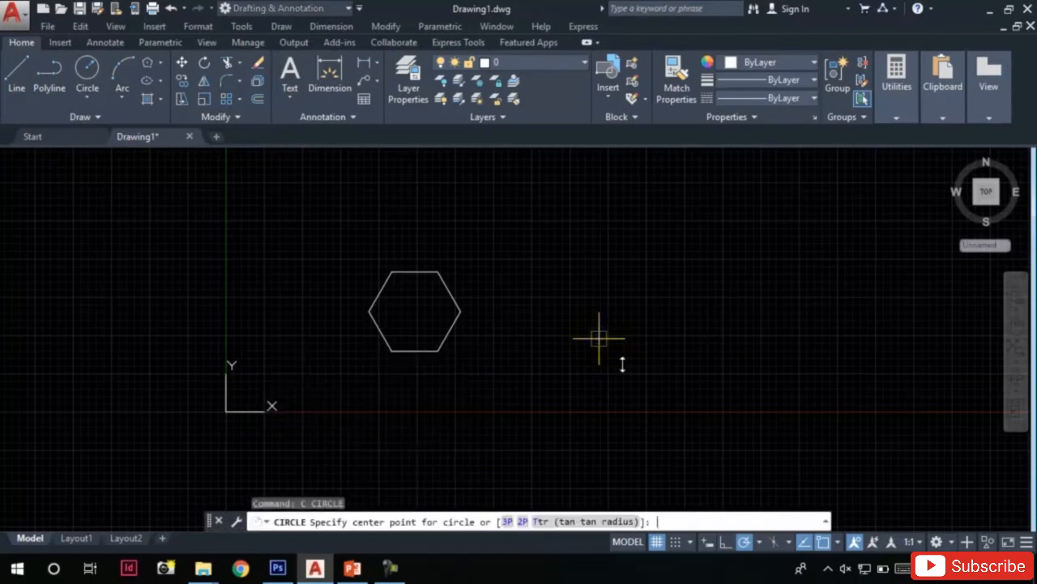
{"action": "left_click", "coordinate": [415, 309]}
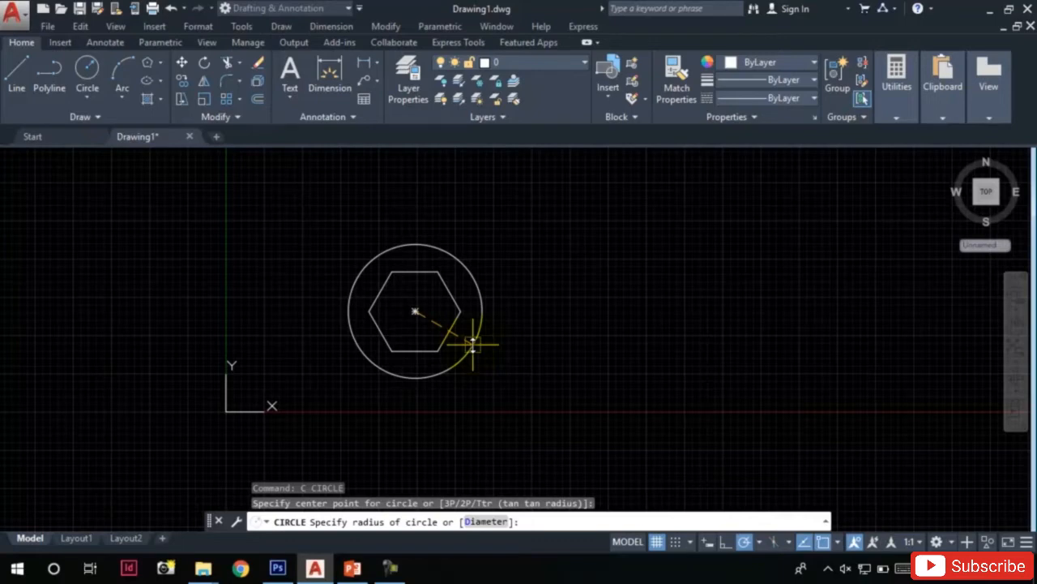
{"action": "type", "text": "15"}
{"action": "key", "text": "Return"}
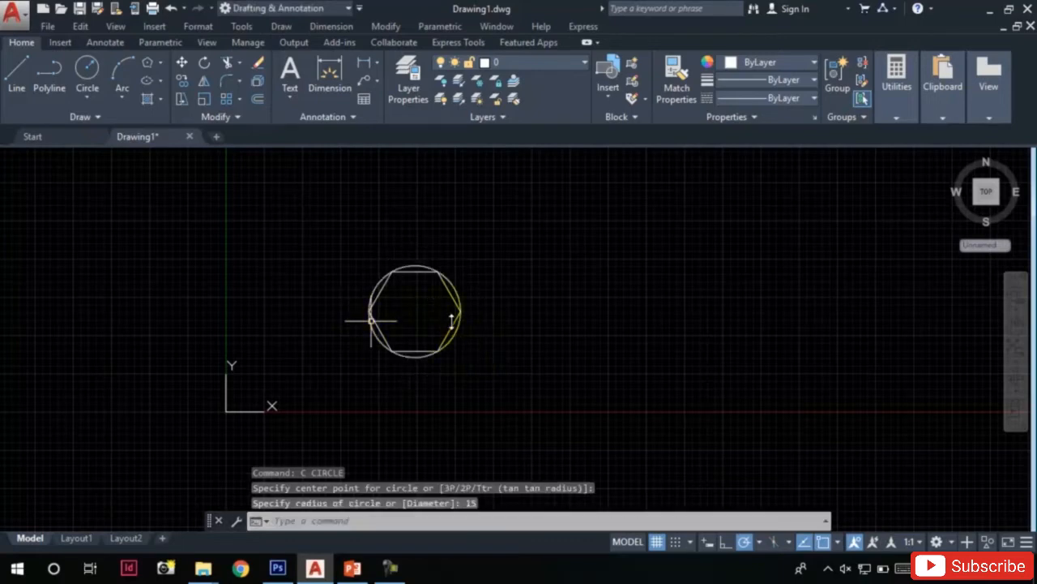
{"action": "scroll", "coordinate": [426, 304], "scroll_direction": "up", "scroll_amount": 2}
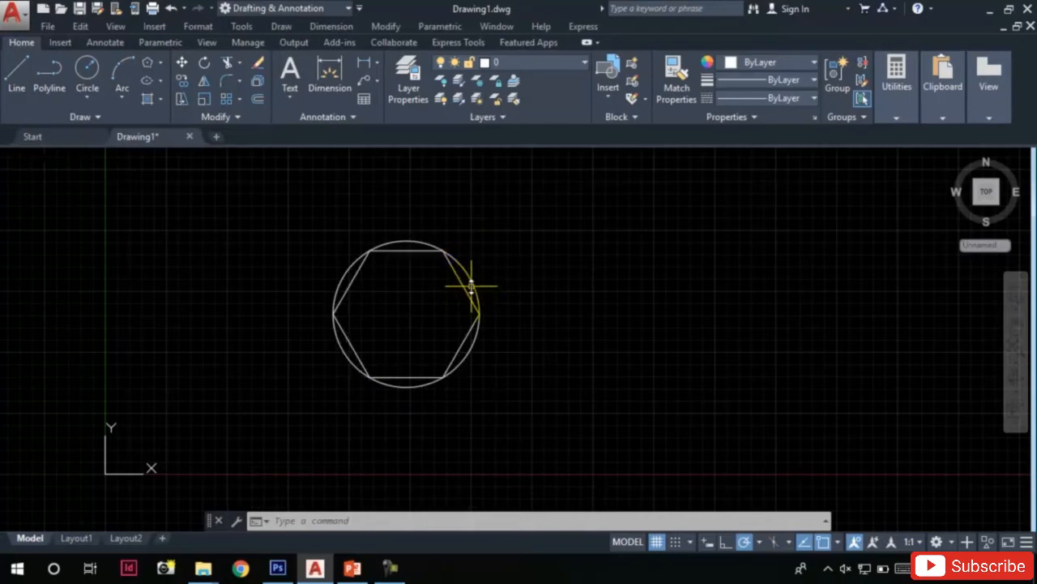
{"action": "scroll", "coordinate": [377, 341], "scroll_direction": "down", "scroll_amount": 3}
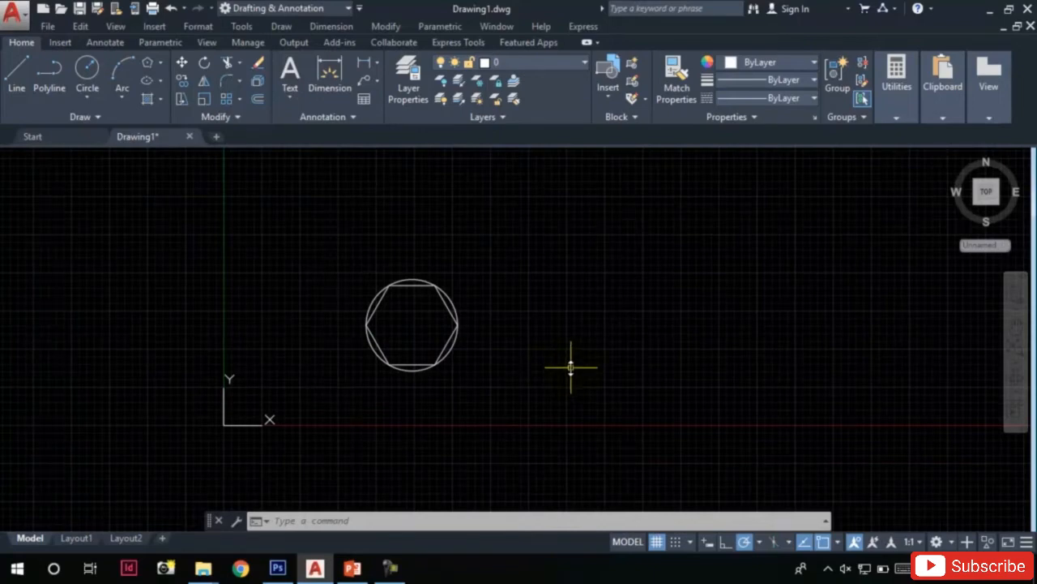
{"action": "key", "text": "Escape"}
{"action": "key", "text": "Escape"}
{"action": "type", "text": "pol"}
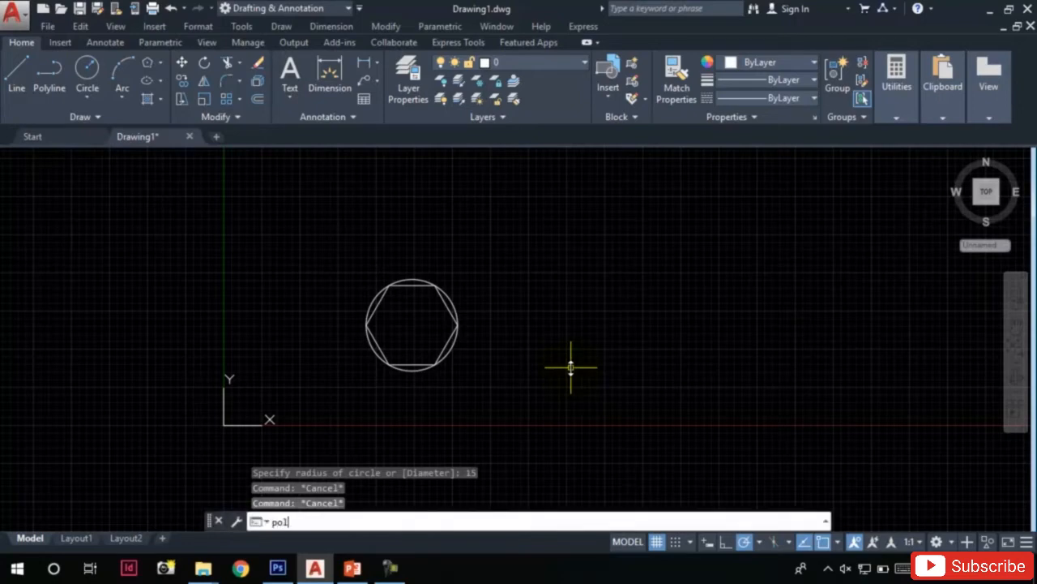
{"action": "key", "text": "Return"}
{"action": "key", "text": "Escape"}
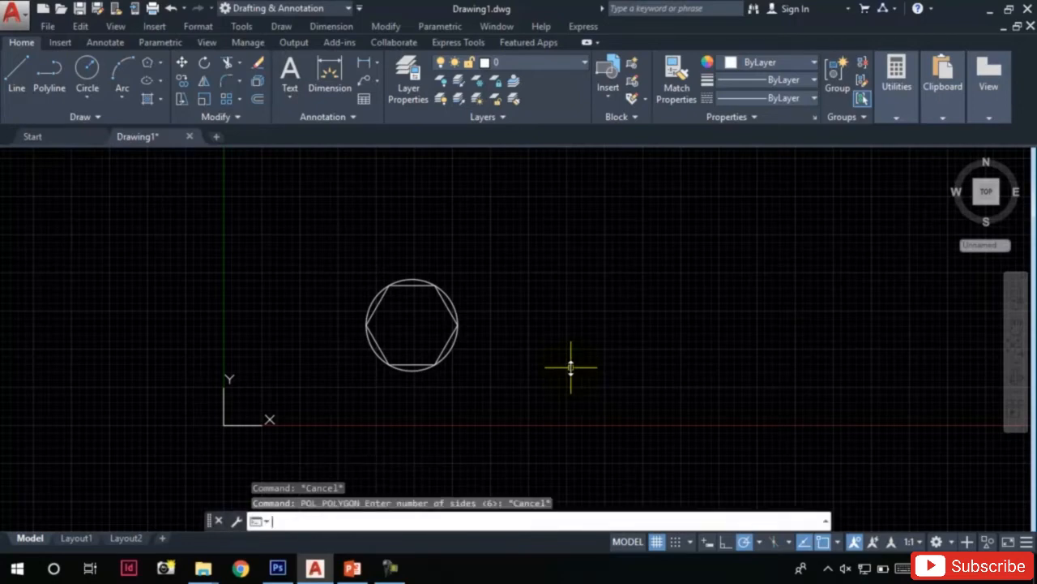
Draw a second 6-sided polygon to the right of the first, circumscribed about a circle of radius 15.
{"action": "type", "text": "pol"}
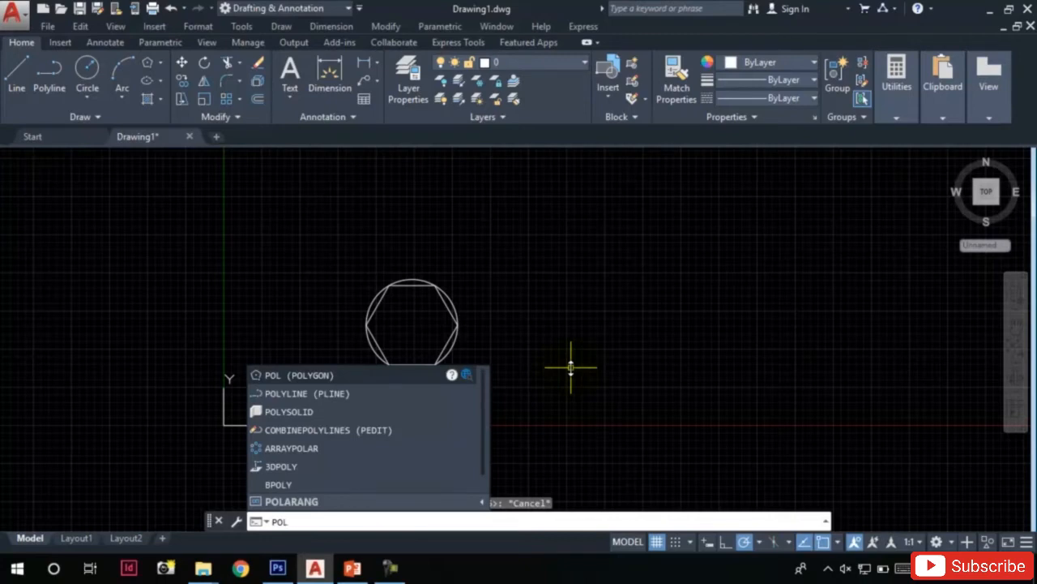
{"action": "key", "text": "Return"}
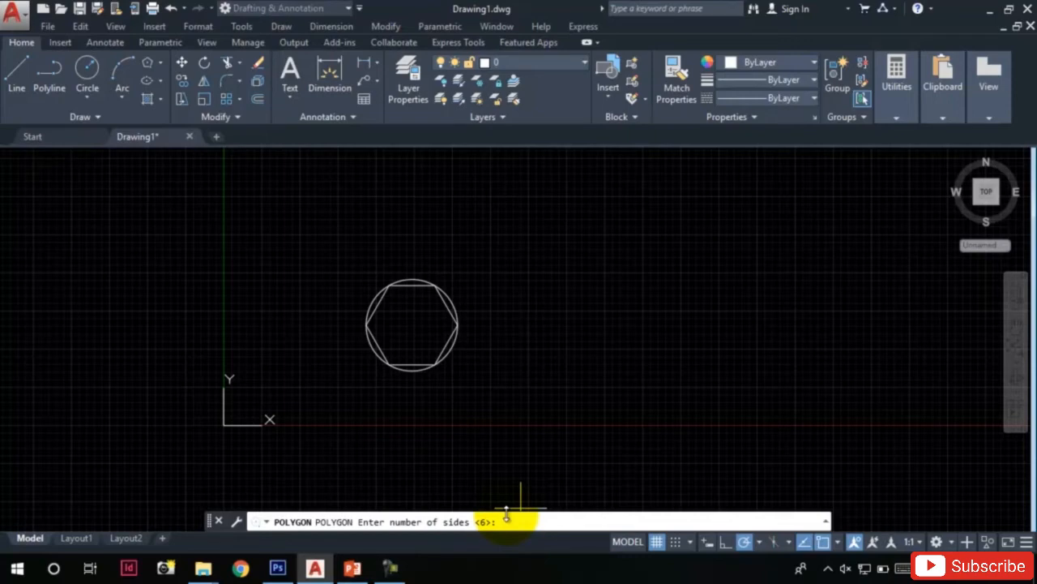
{"action": "key", "text": "Return"}
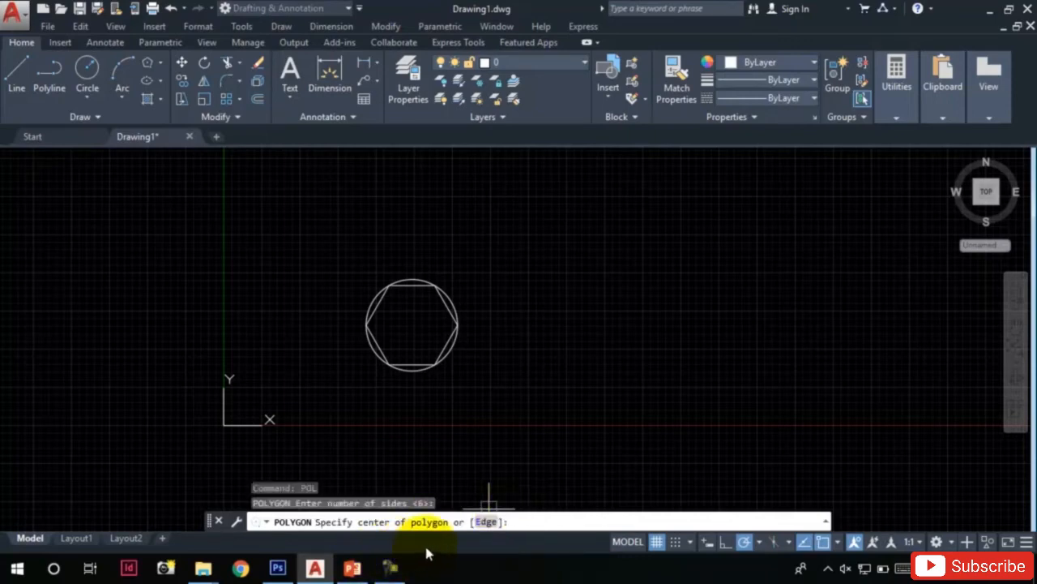
{"action": "left_click", "coordinate": [622, 340]}
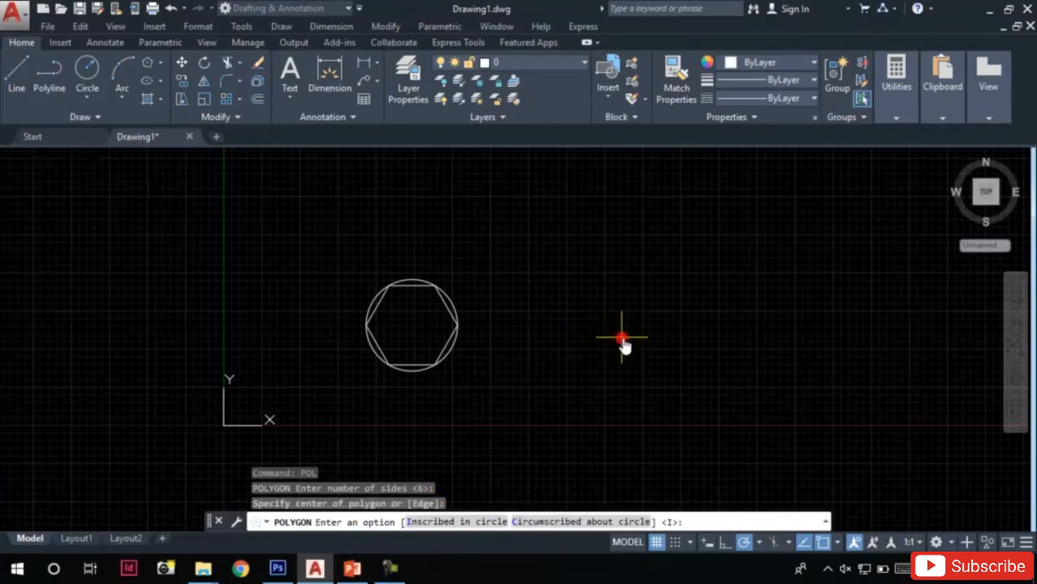
{"action": "left_click", "coordinate": [565, 526]}
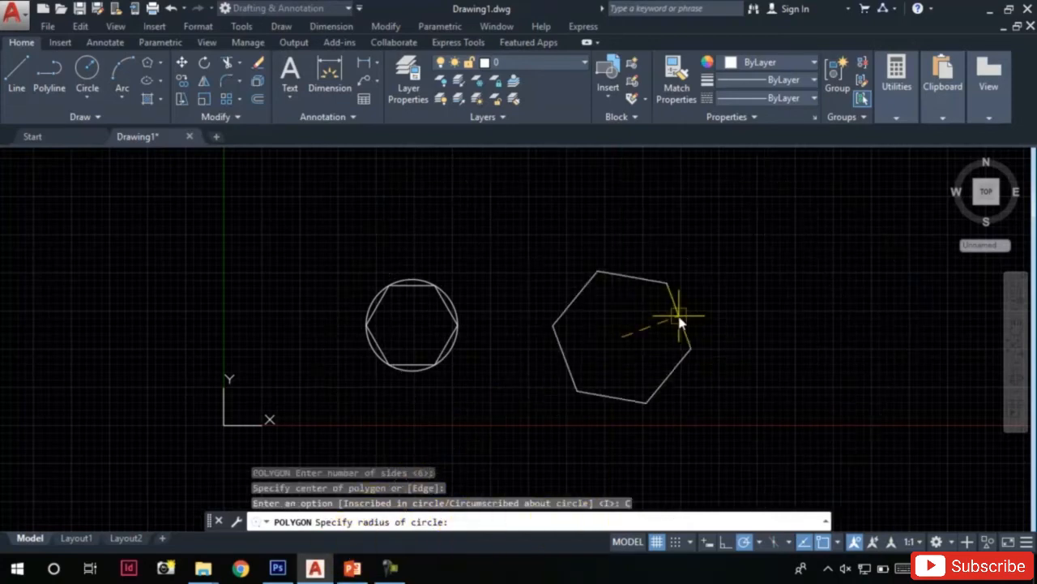
{"action": "type", "text": "15"}
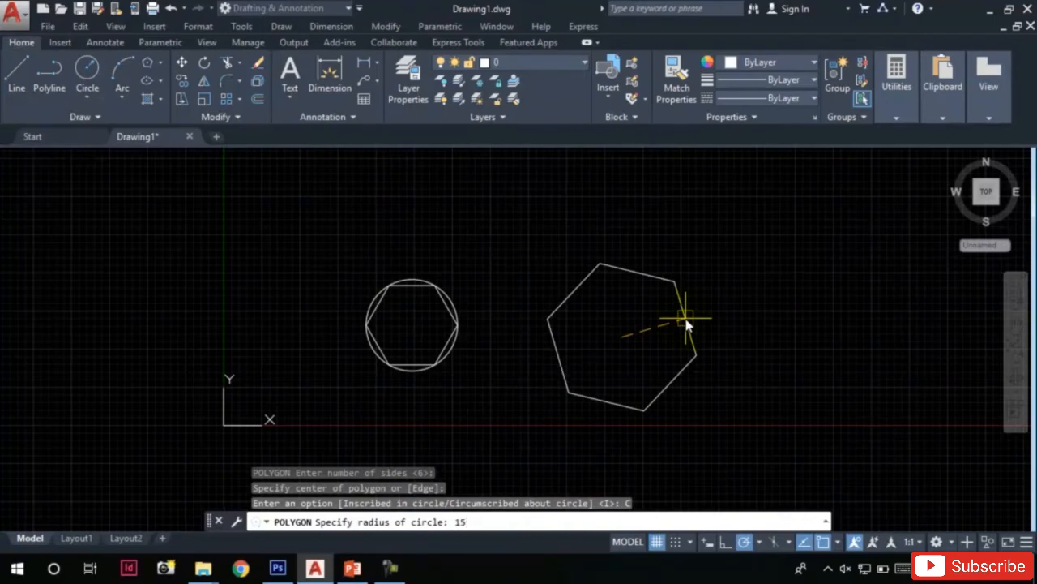
{"action": "key", "text": "Return"}
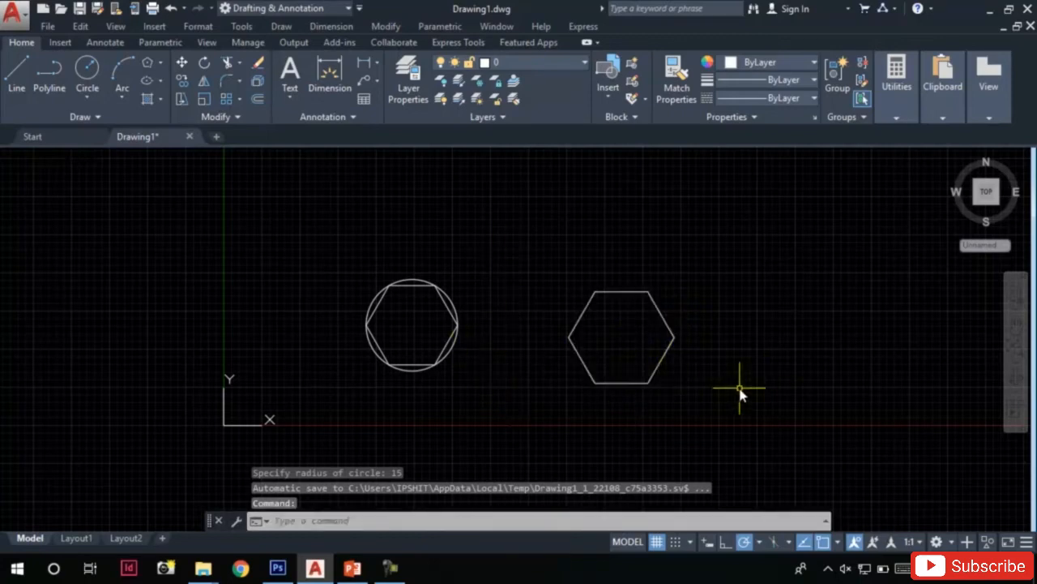
Draw a circle of radius 15 centred inside the second hexagon.
{"action": "type", "text": "c"}
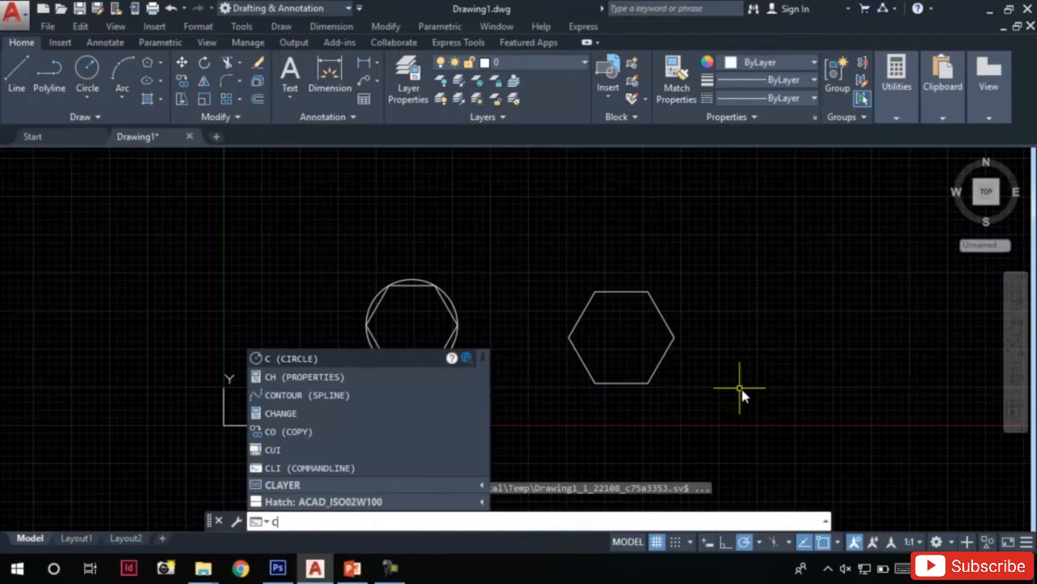
{"action": "key", "text": "Return"}
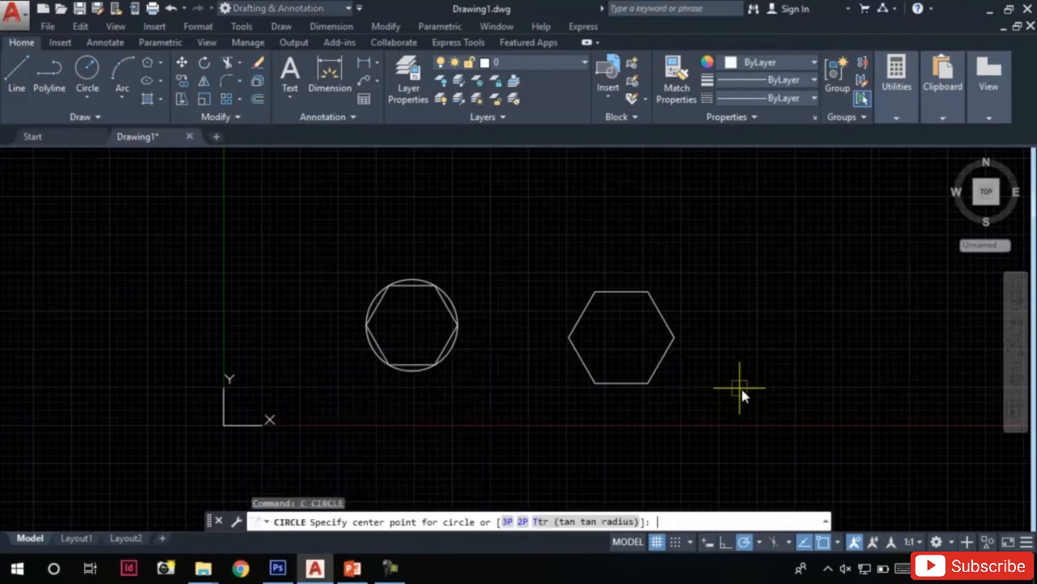
{"action": "left_click", "coordinate": [621, 338]}
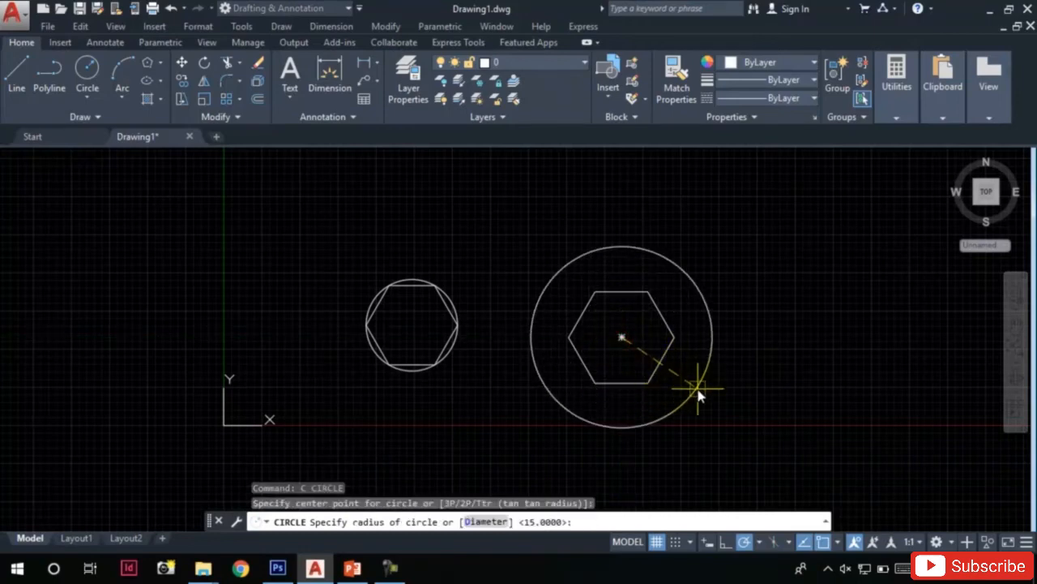
{"action": "type", "text": "5"}
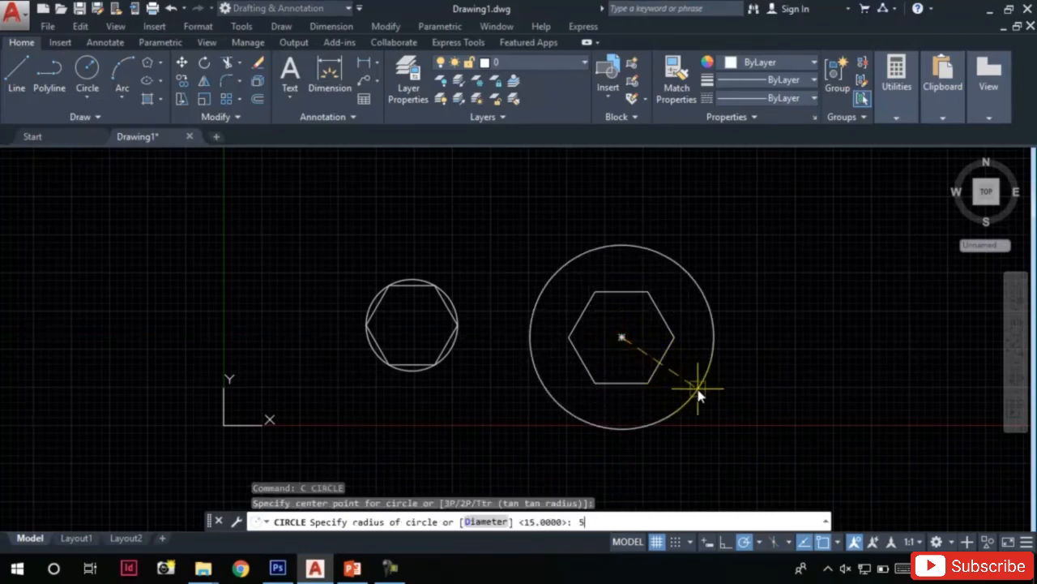
{"action": "key", "text": "BackSpace"}
{"action": "type", "text": "15"}
{"action": "key", "text": "Return"}
{"action": "scroll", "coordinate": [630, 341], "scroll_direction": "up", "scroll_amount": 2}
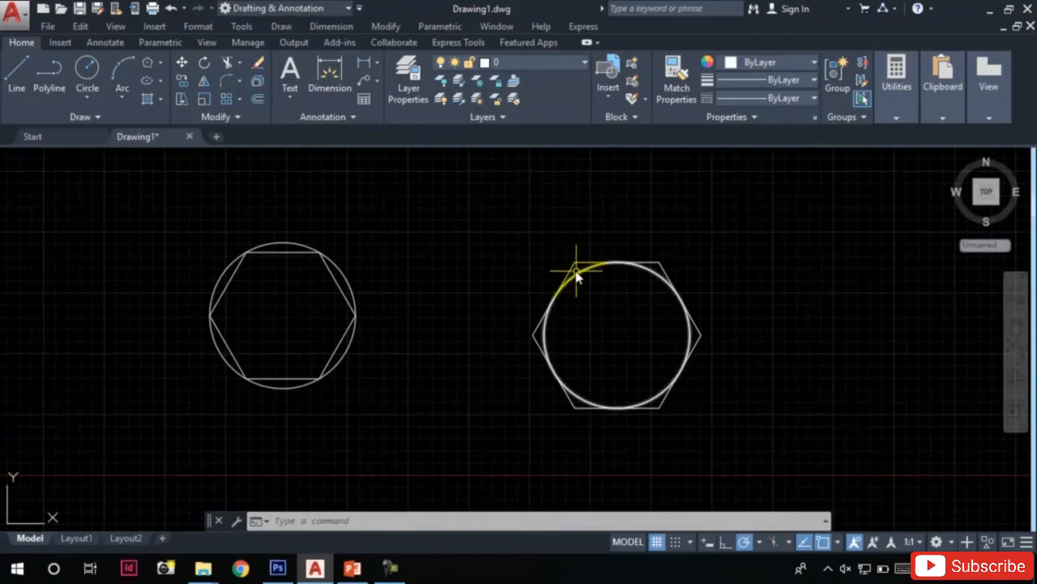
{"action": "mouse_move", "coordinate": [573, 274]}
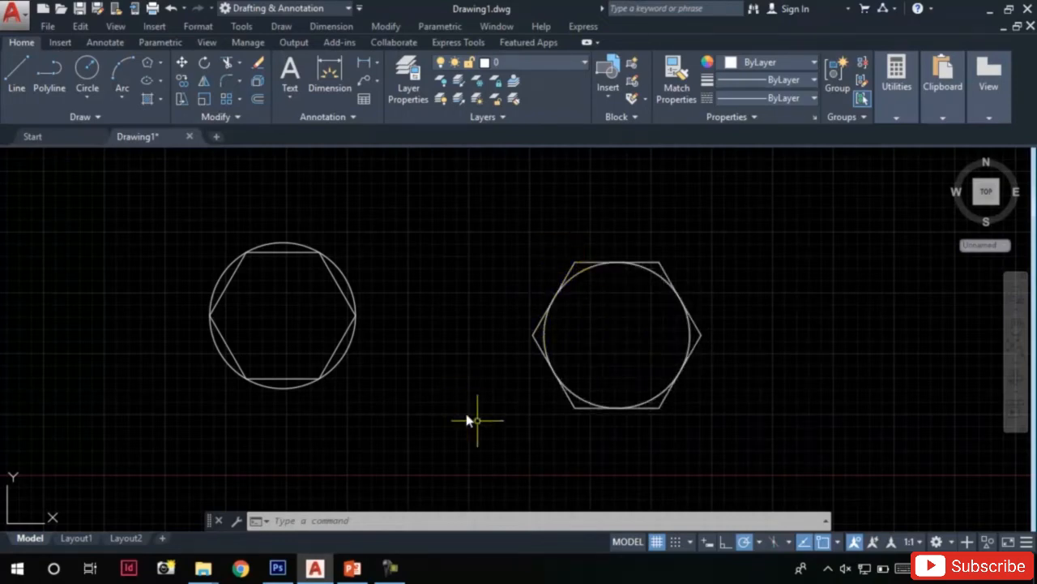
{"action": "key", "text": "Escape"}
{"action": "key", "text": "Escape"}
Draw an 8-sided polygon to the right of the second hexagon with the Edge option, using a horizontal edge 10 units long.
{"action": "scroll", "coordinate": [423, 327], "scroll_direction": "down", "scroll_amount": 2}
{"action": "middle_click_drag", "start_coordinate": [521, 373], "coordinate": [447, 354]}
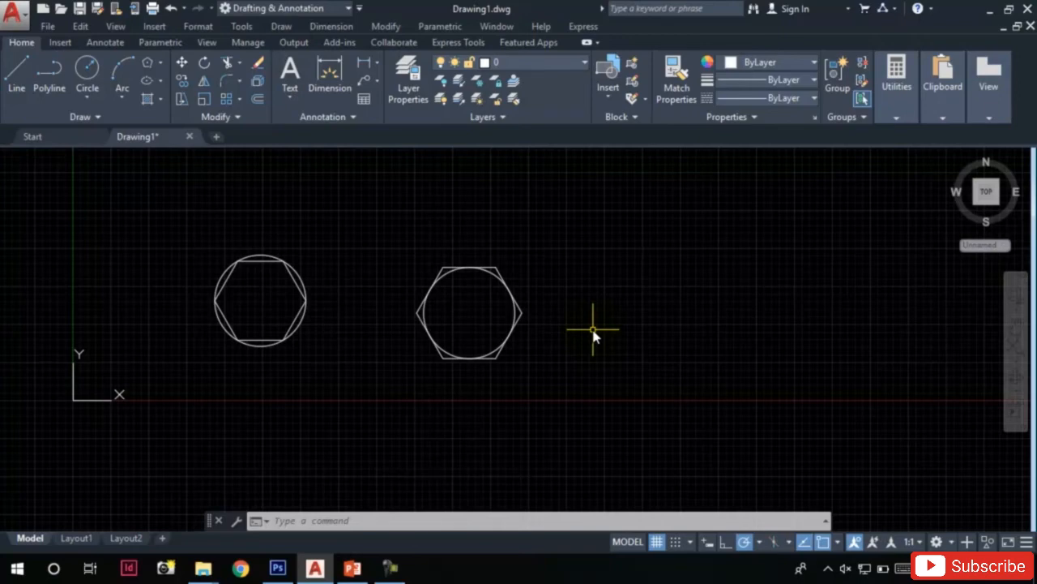
{"action": "type", "text": "POL"}
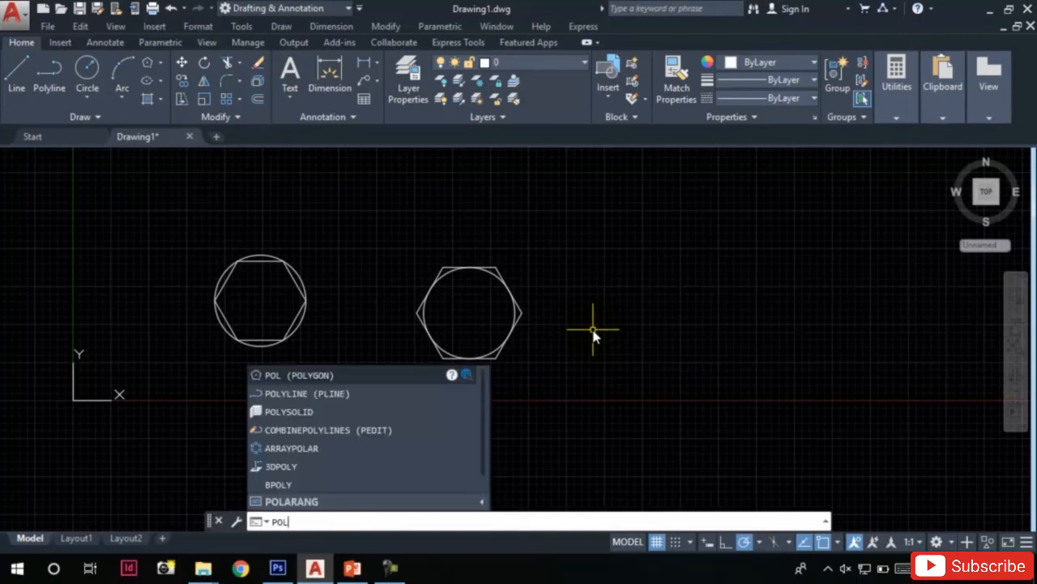
{"action": "key", "text": "Return"}
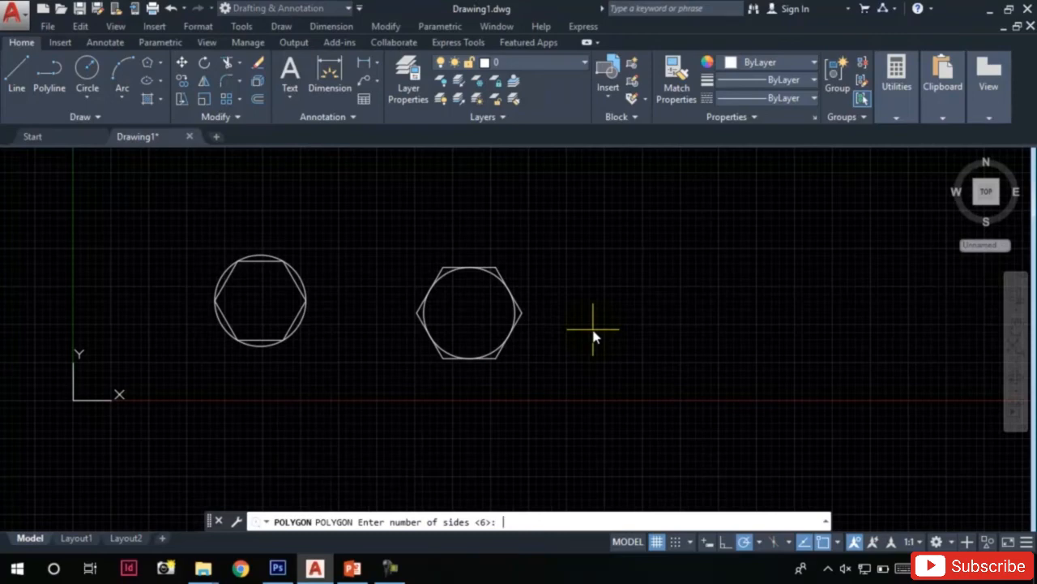
{"action": "type", "text": "8"}
{"action": "key", "text": "Return"}
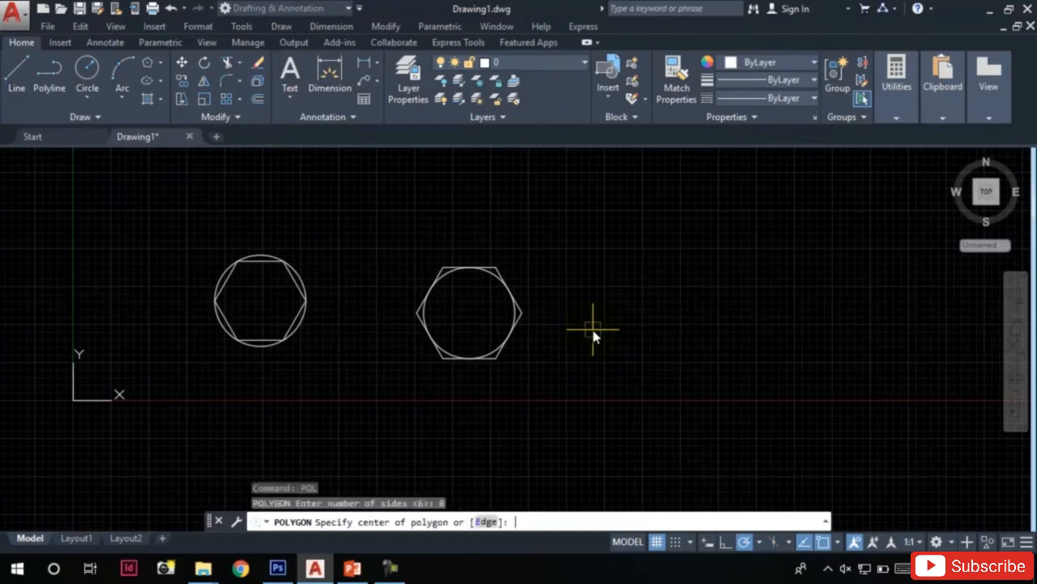
{"action": "left_click", "coordinate": [487, 523]}
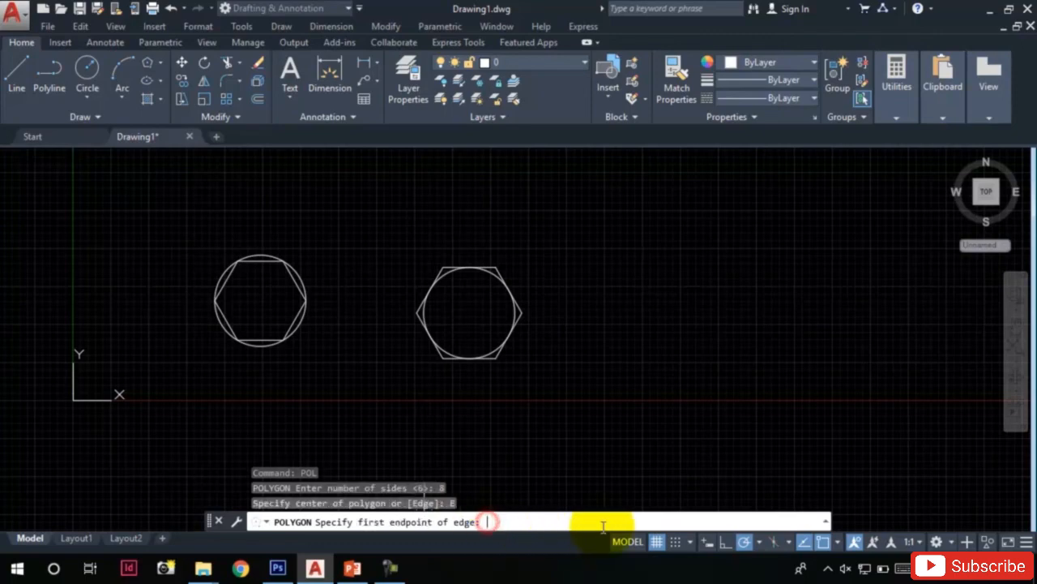
{"action": "left_click", "coordinate": [643, 307]}
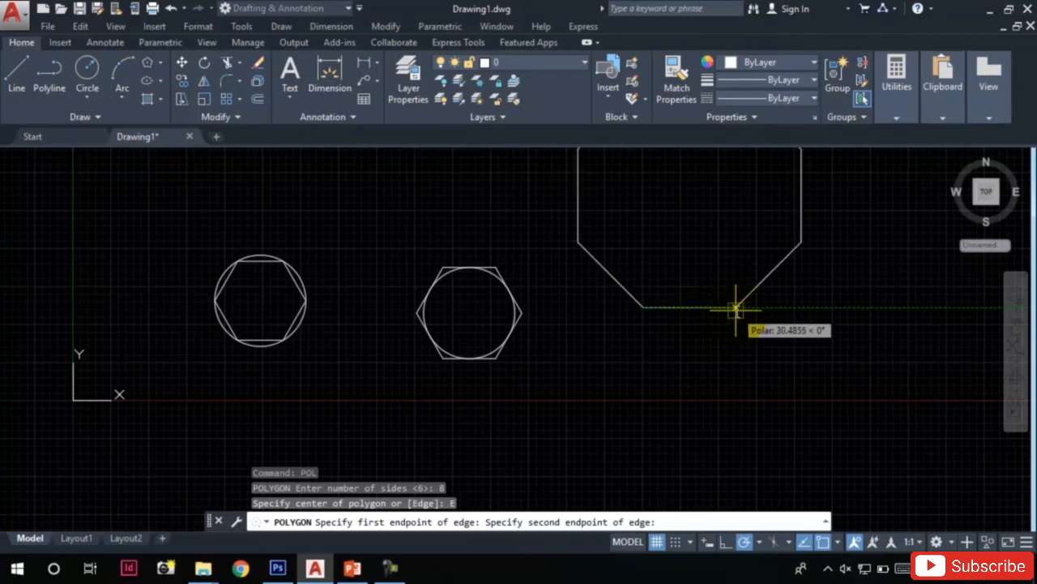
{"action": "type", "text": "10"}
{"action": "key", "text": "Return"}
{"action": "scroll", "coordinate": [689, 348], "scroll_direction": "up", "scroll_amount": 2}
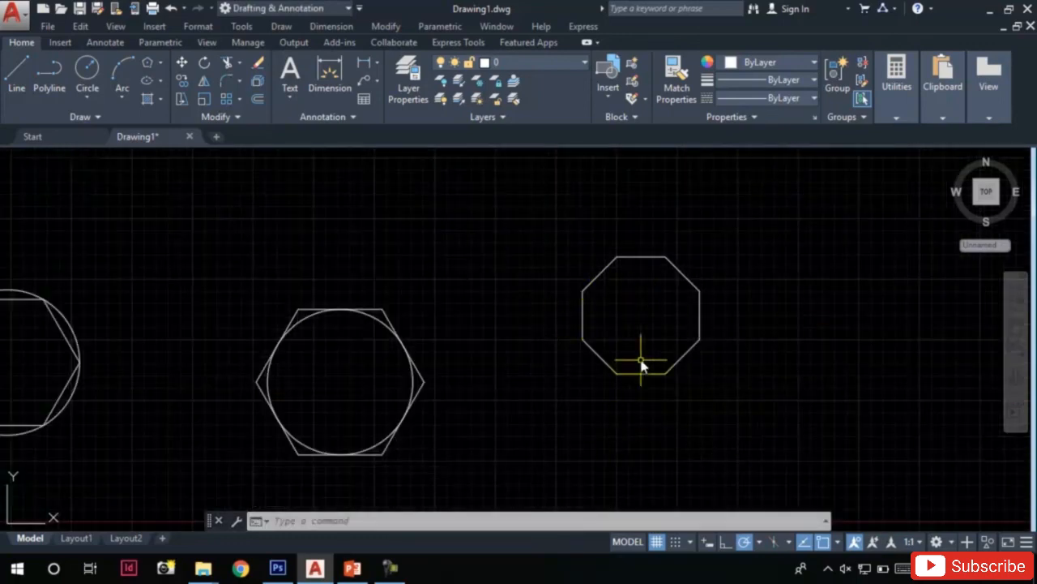
{"action": "mouse_move", "coordinate": [640, 381]}
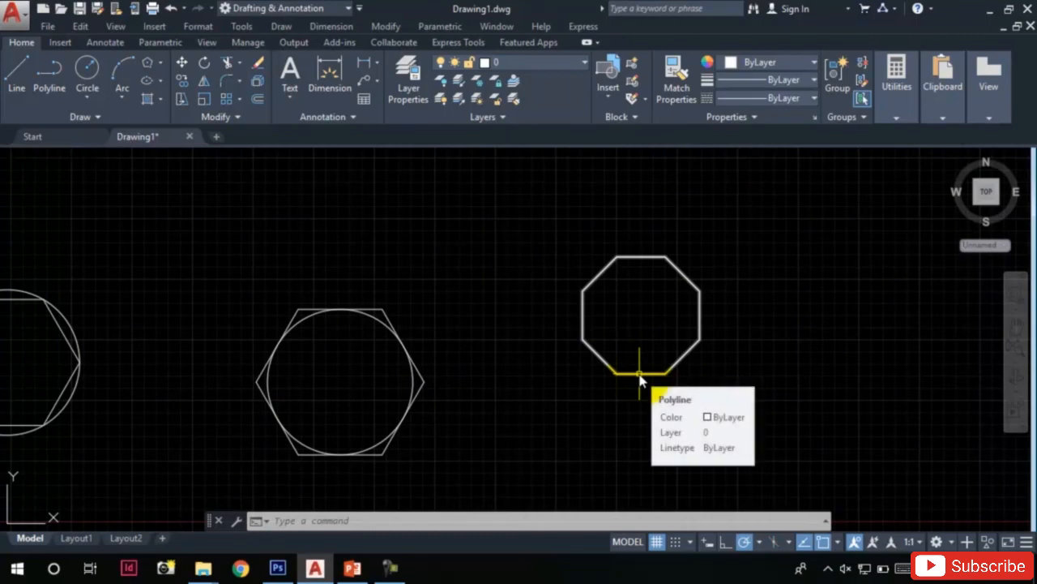
{"action": "scroll", "coordinate": [648, 393], "scroll_direction": "down", "scroll_amount": 3}
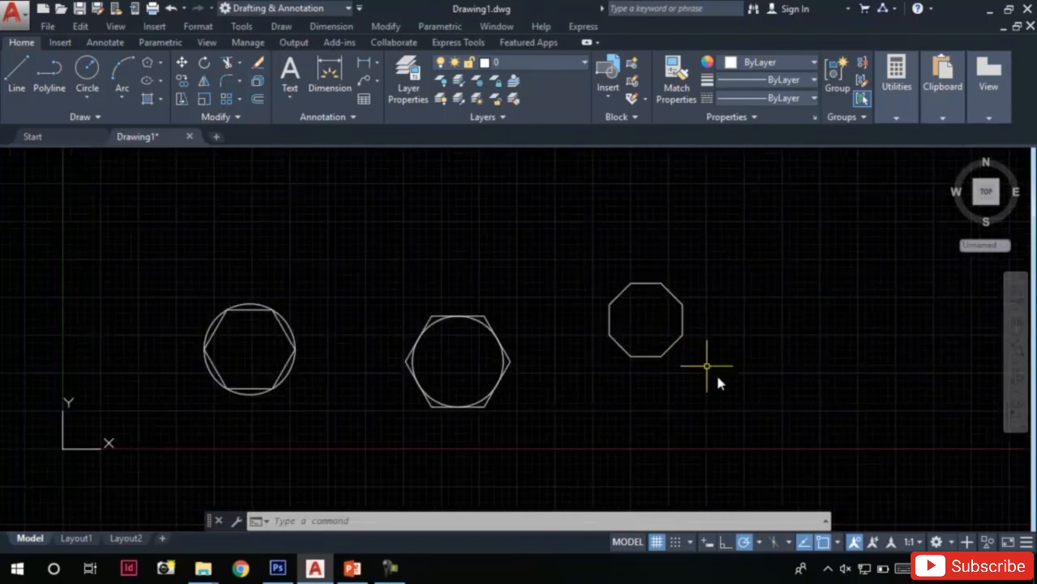